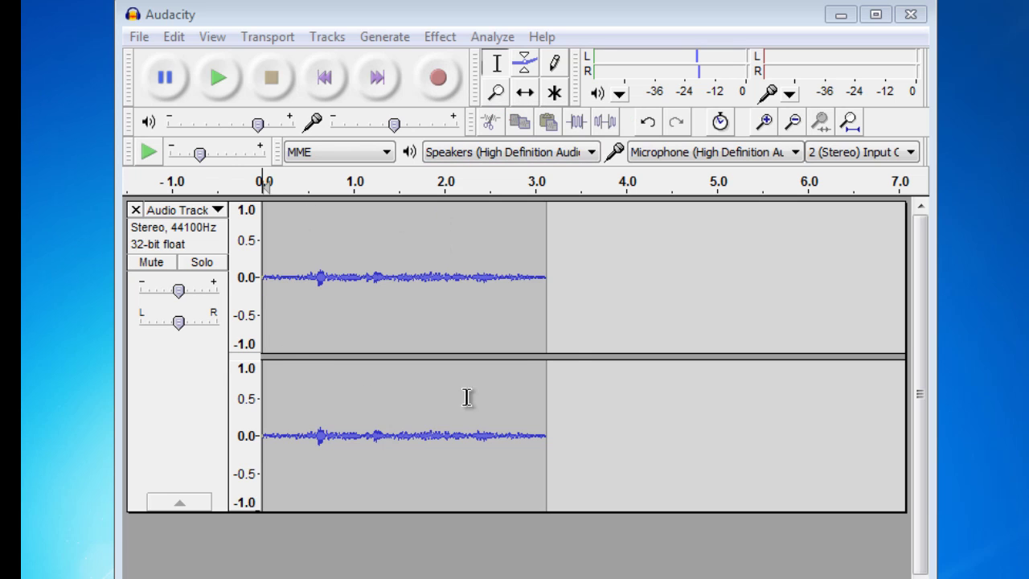
- Start an audio export and choose MP3 Files as the save type
left_click(143, 38)
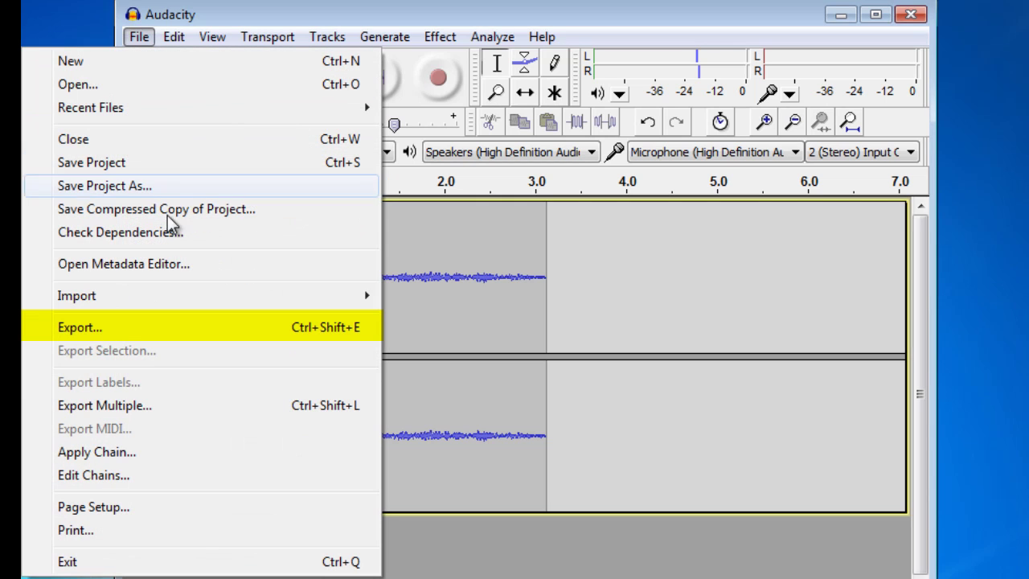
left_click(204, 333)
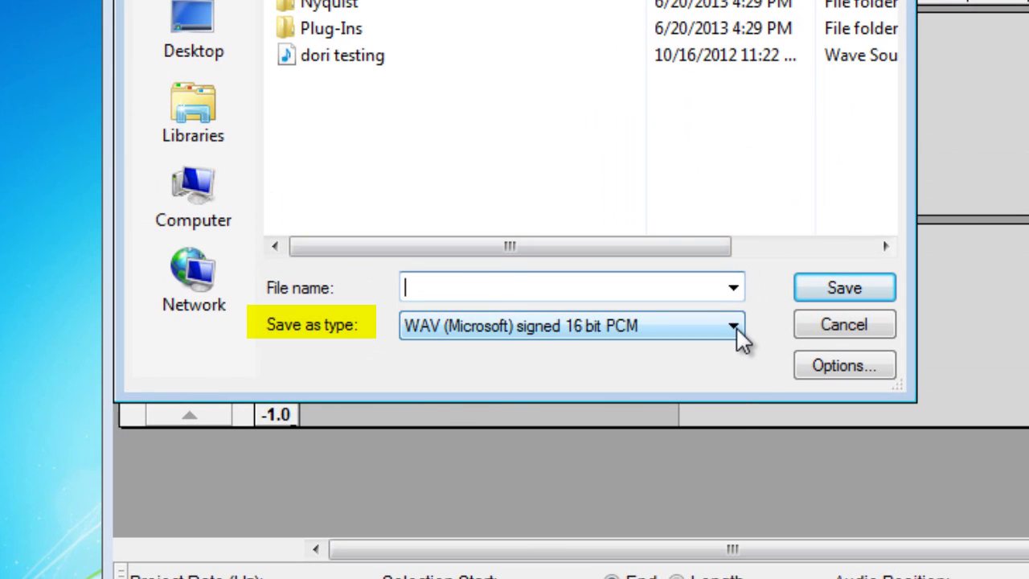
left_click(736, 328)
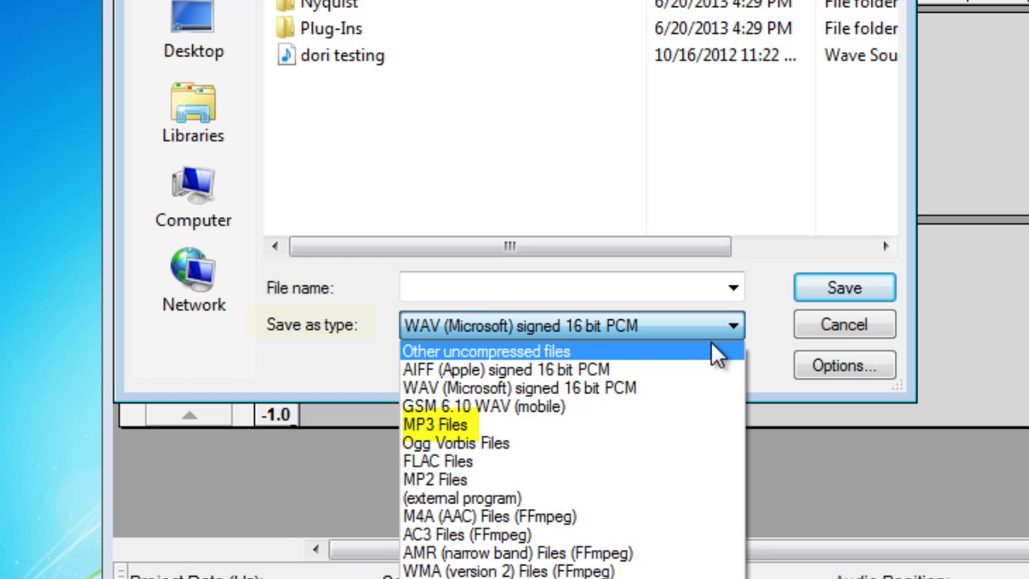
left_click(465, 426)
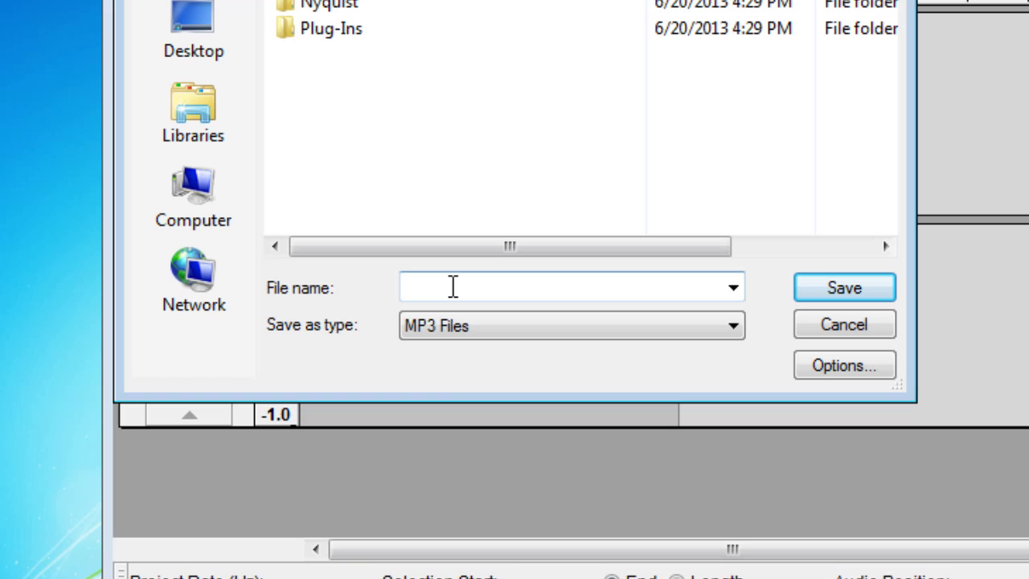
- Name the export 'Test File For Audacity' and pick the Desktop as its destination
left_click(452, 287)
type("Te")
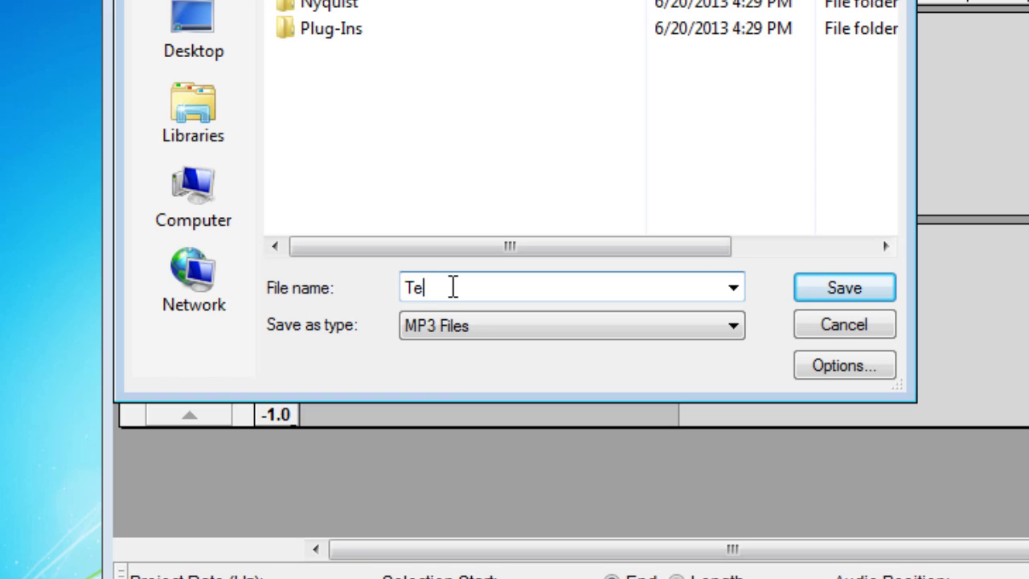
type("st File For Audacity")
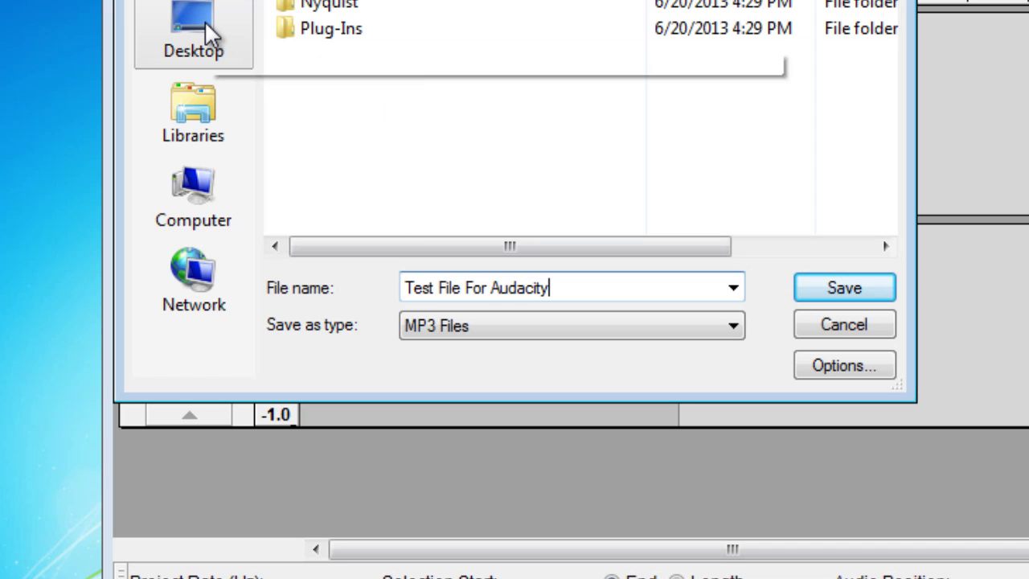
left_click(206, 24)
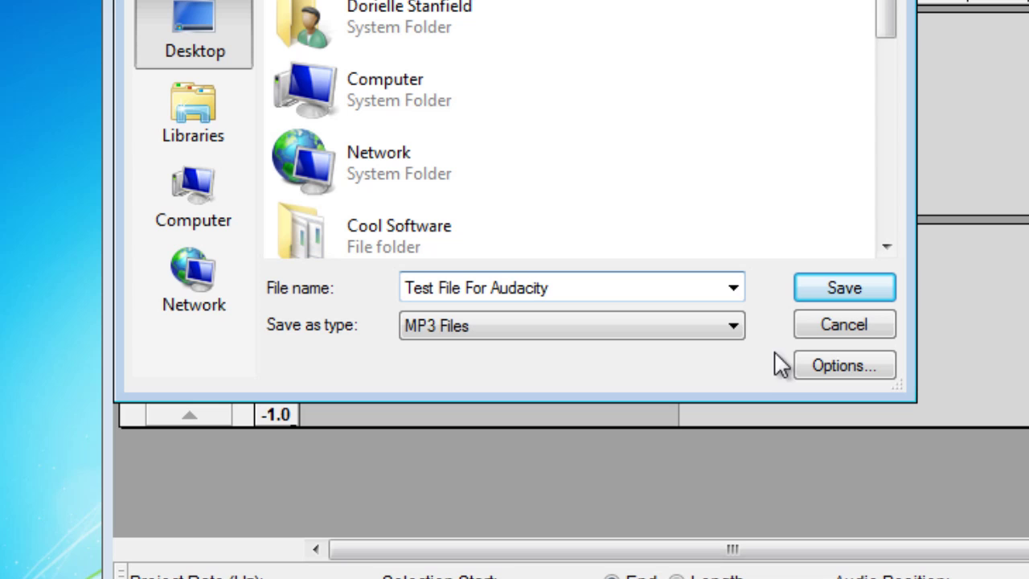
- Finish the MP3 export after entering the artist name in the Artist Name metadata tag
left_click(865, 293)
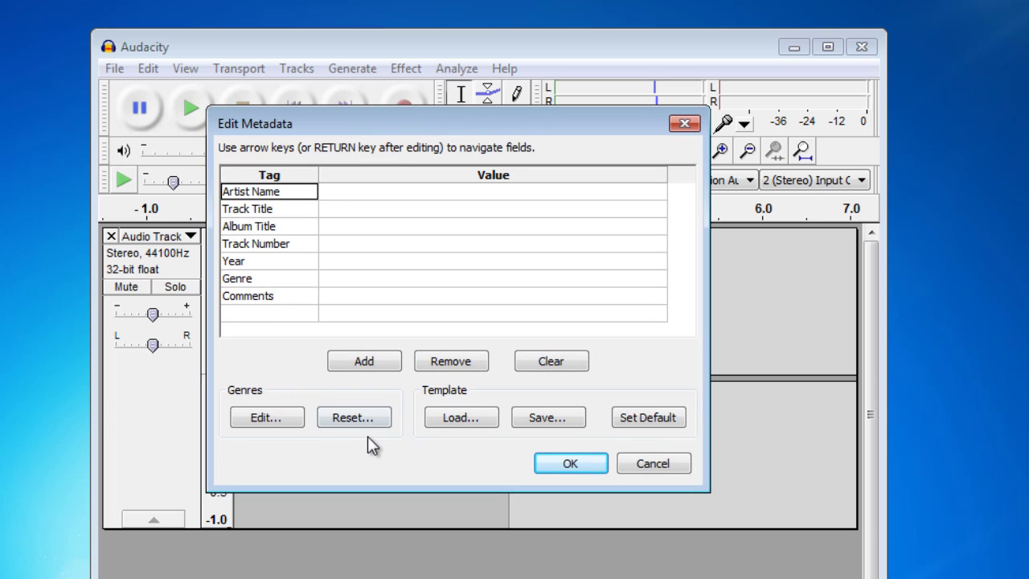
left_click(412, 191)
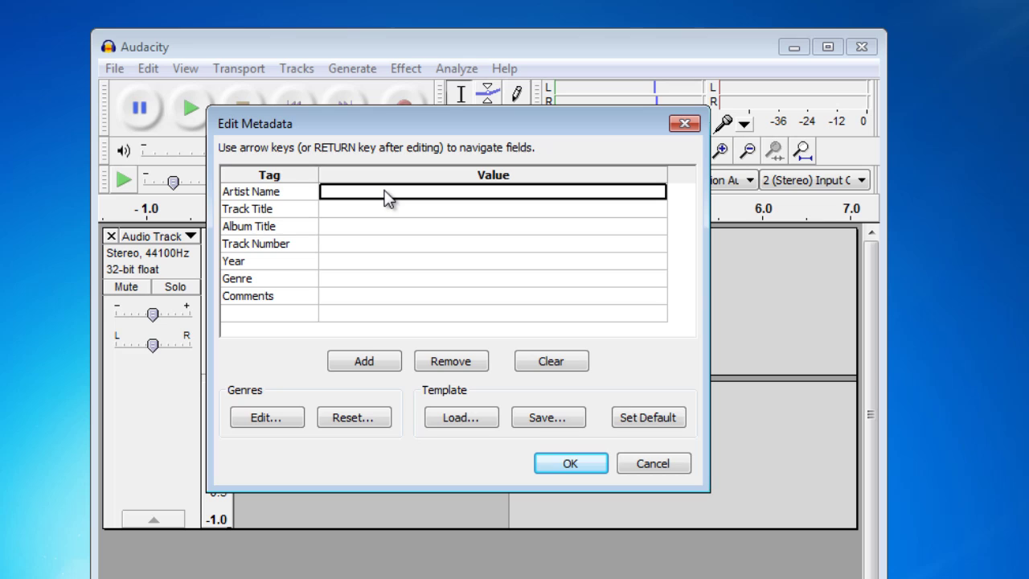
type("Doir")
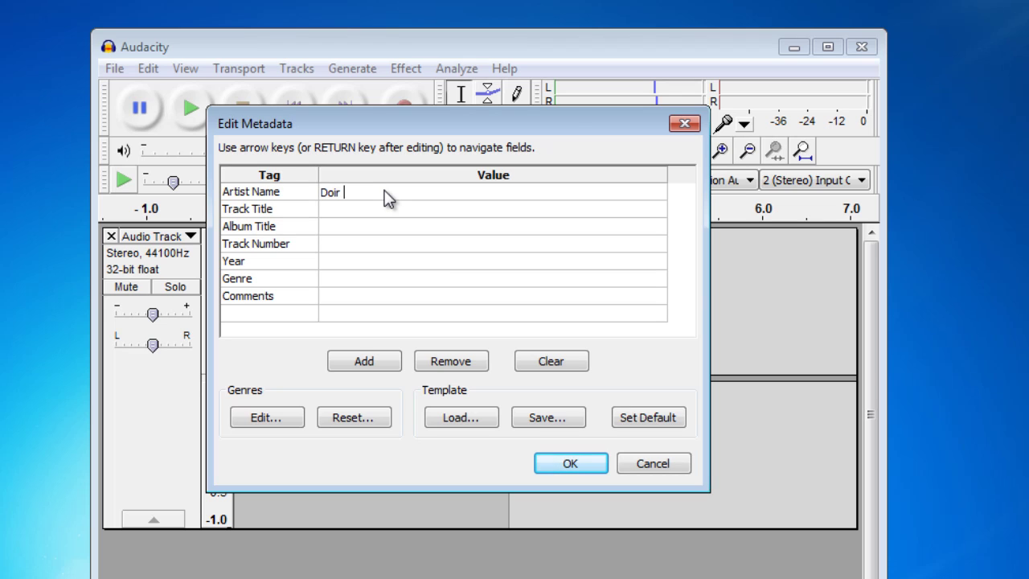
type("i Stanfield")
left_click(589, 463)
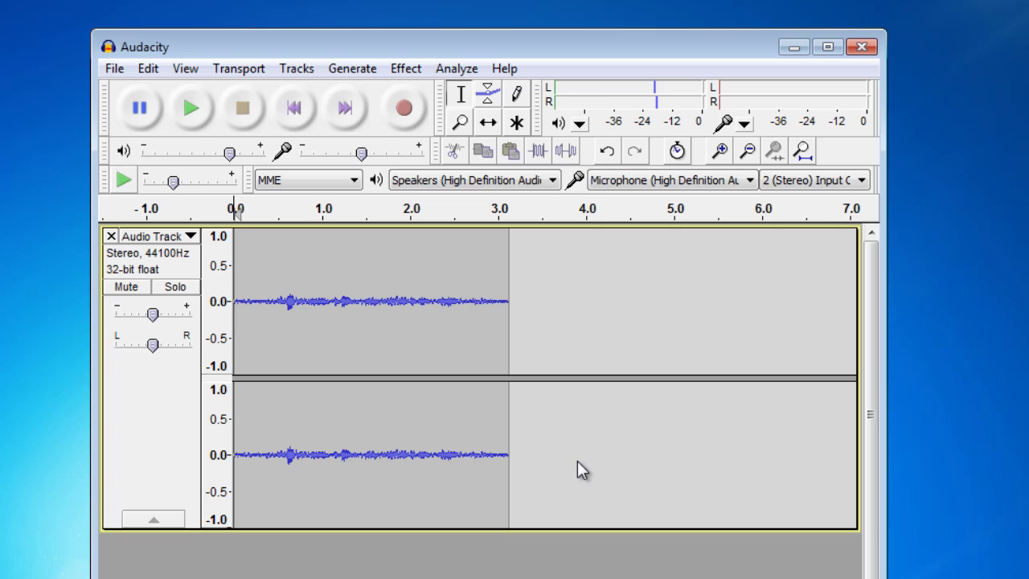
- Close Audacity without saving changes to the project
left_click_drag(754, 40, 895, 28)
left_click(169, 46)
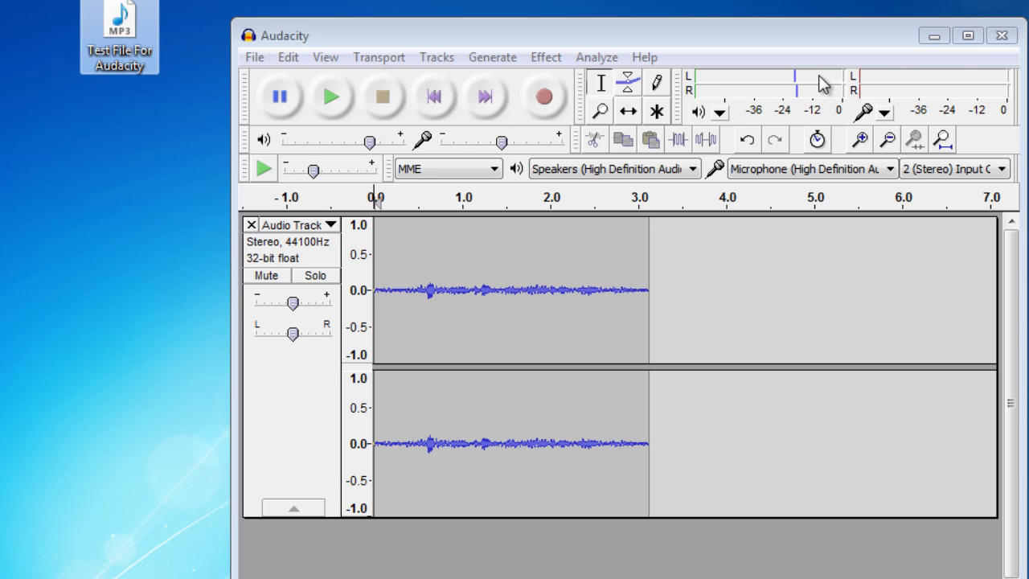
left_click(992, 42)
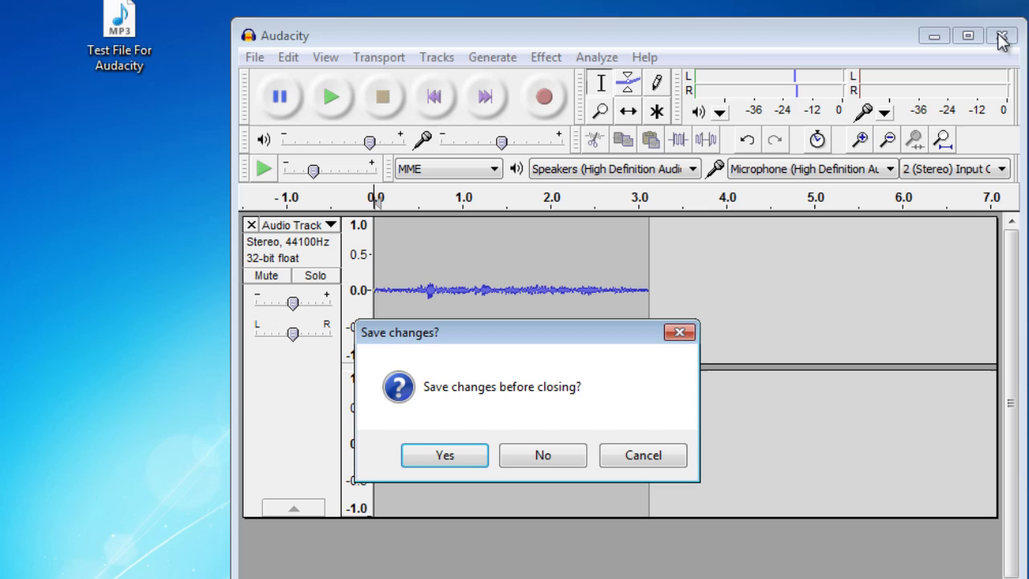
left_click(544, 464)
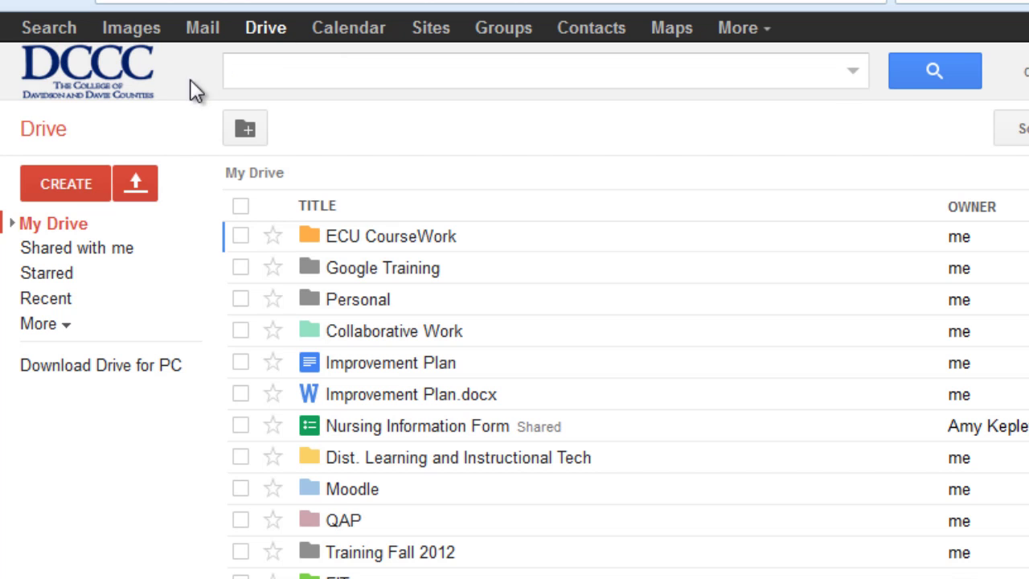
- Upload Test File For Audacity.mp3 from the Desktop into My Drive
left_click(138, 193)
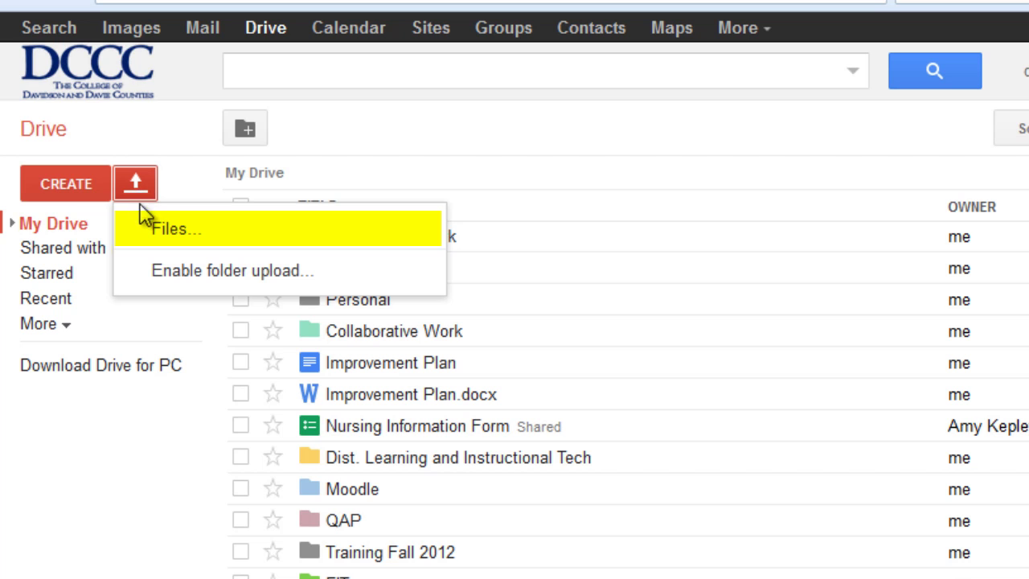
left_click(208, 240)
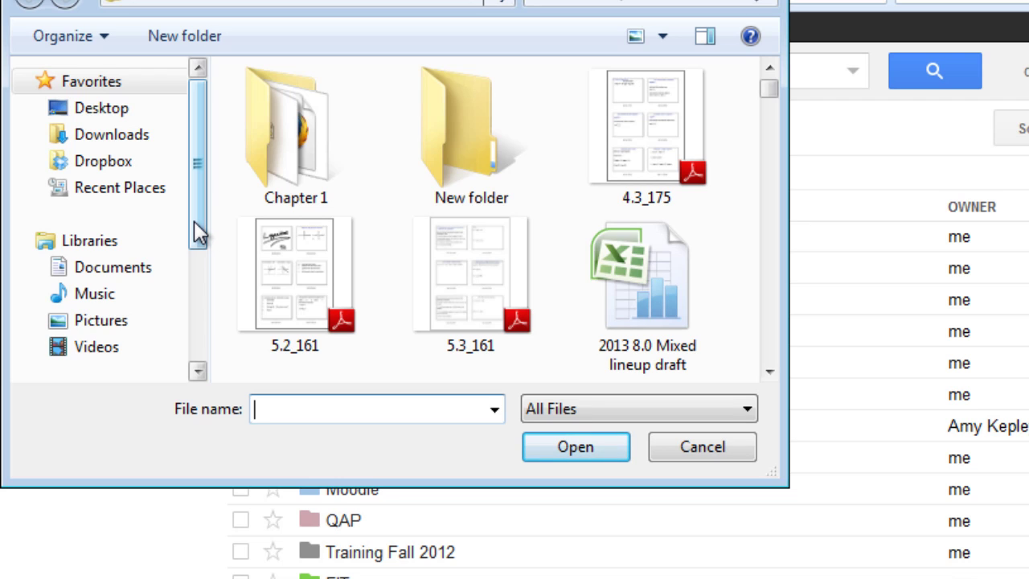
left_click(113, 111)
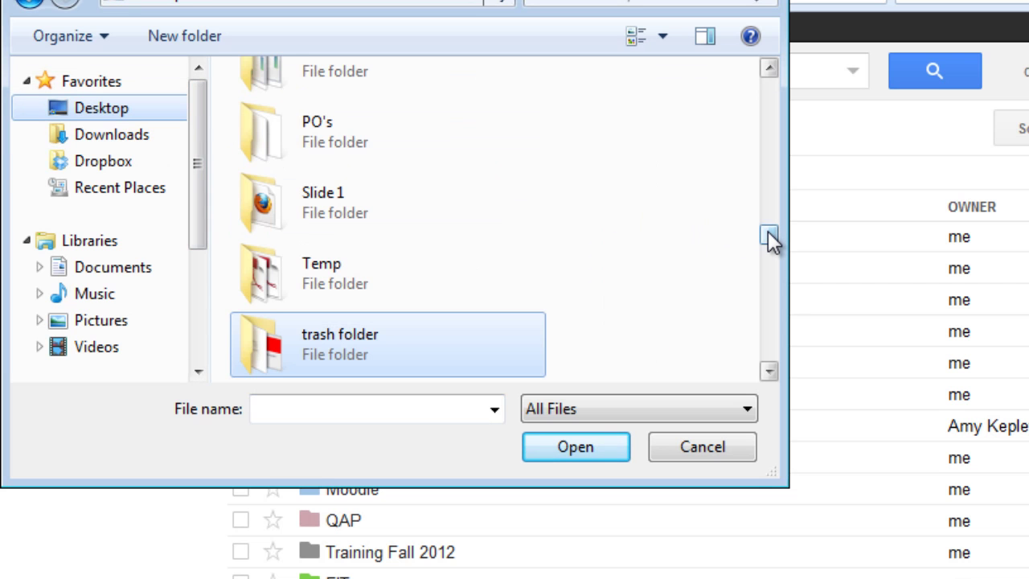
left_click_drag(768, 230, 767, 349)
left_click(386, 275)
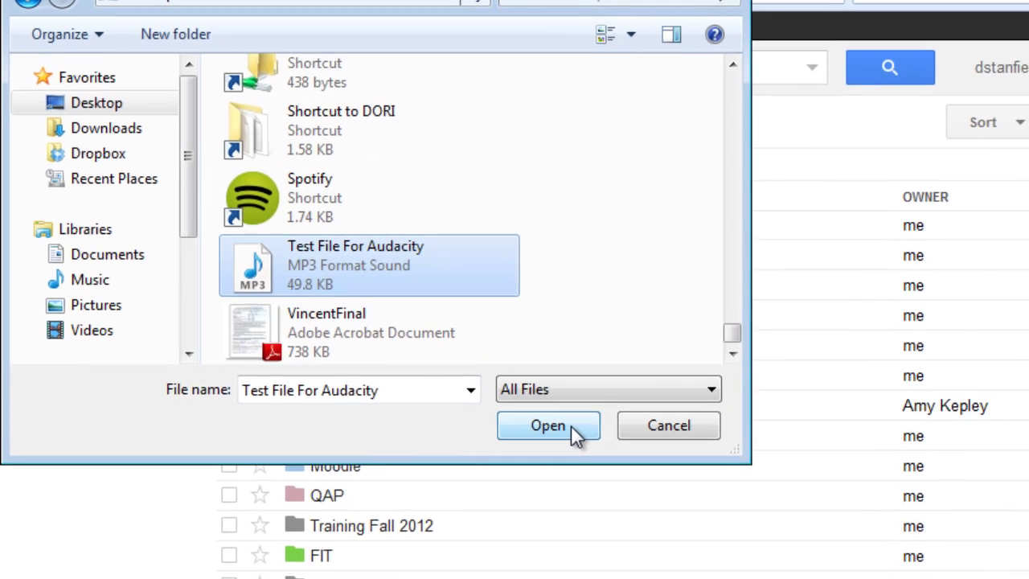
left_click(575, 433)
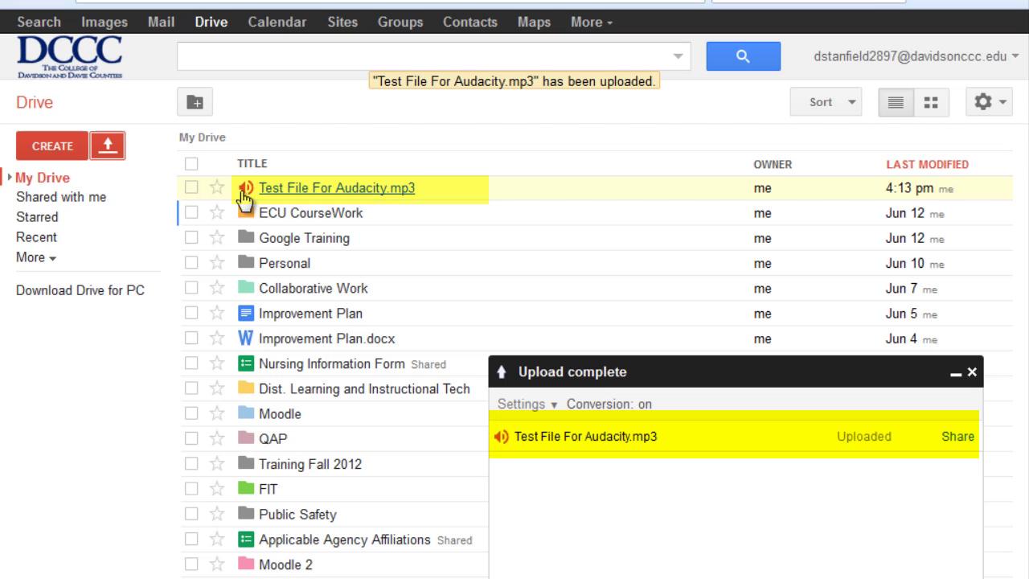
- Dismiss the upload-complete panel and open Test File For Audacity.mp3 in the viewer
left_click(972, 372)
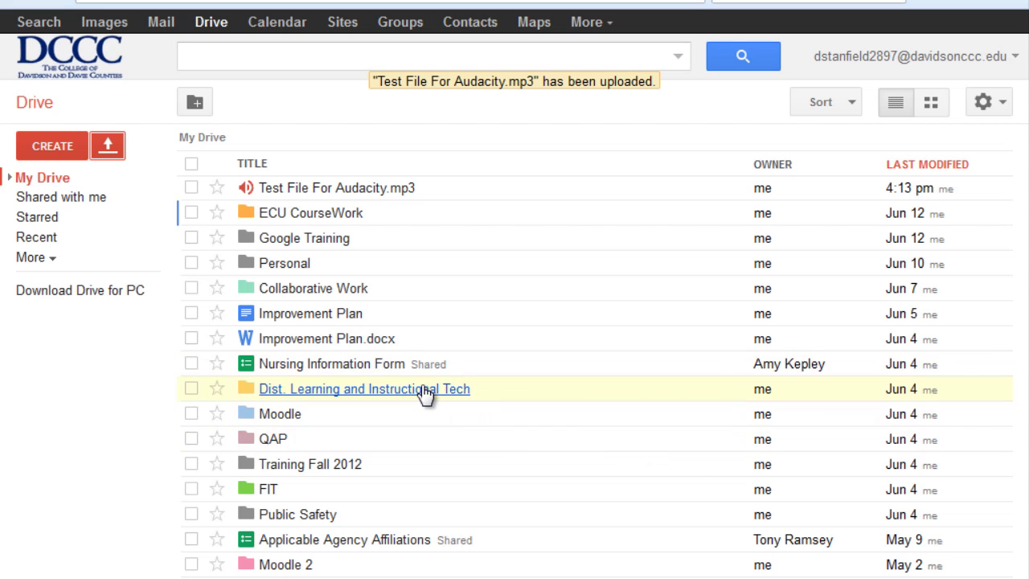
left_click(357, 198)
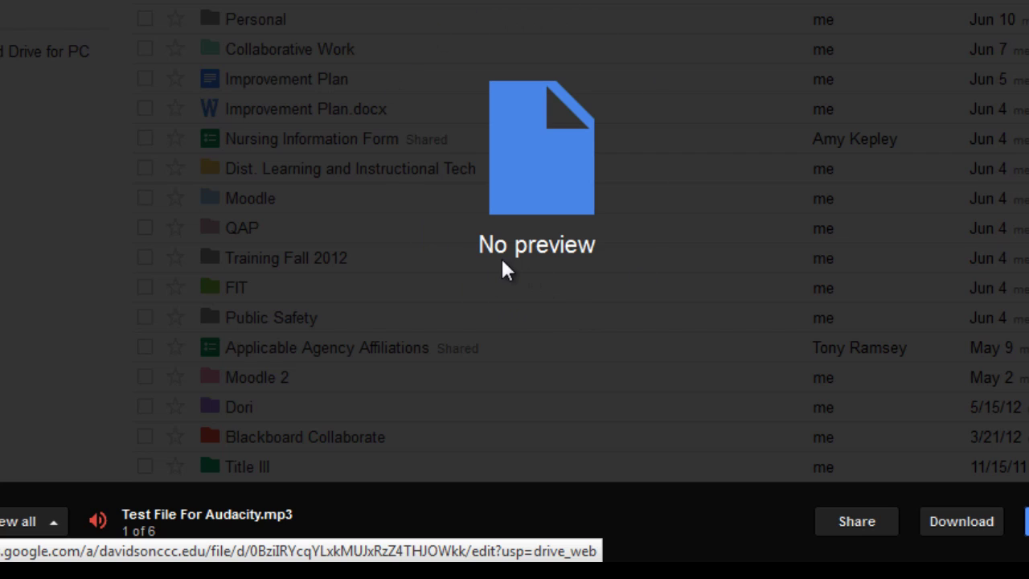
- Set the MP3's sharing to Anyone with the link, with Can view access
left_click(862, 522)
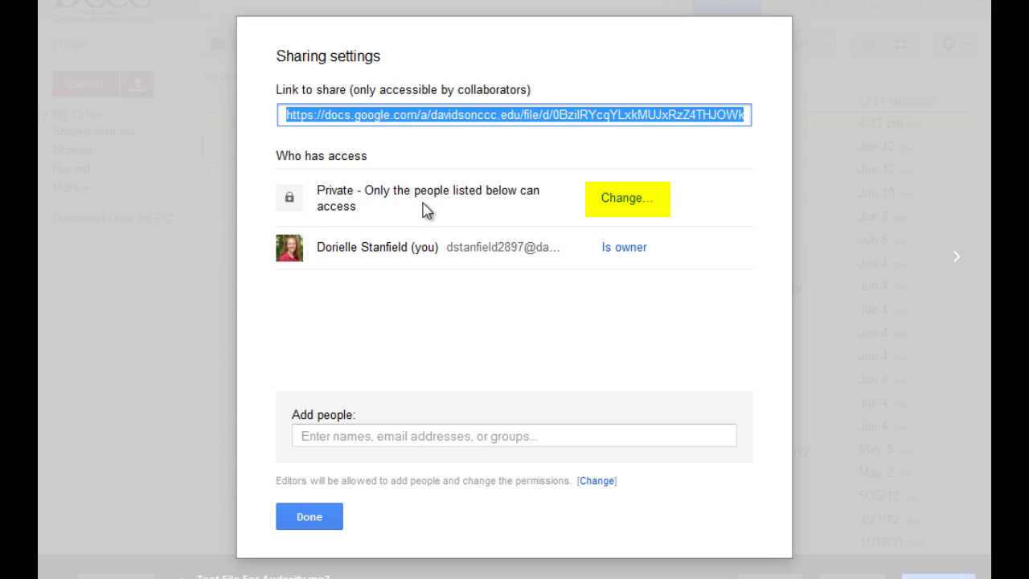
left_click(631, 204)
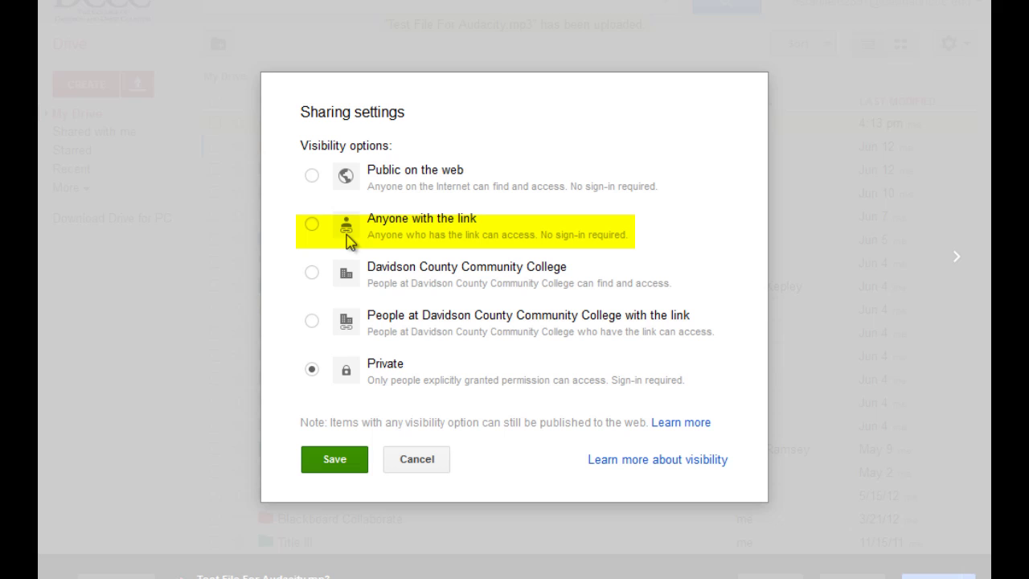
left_click(475, 231)
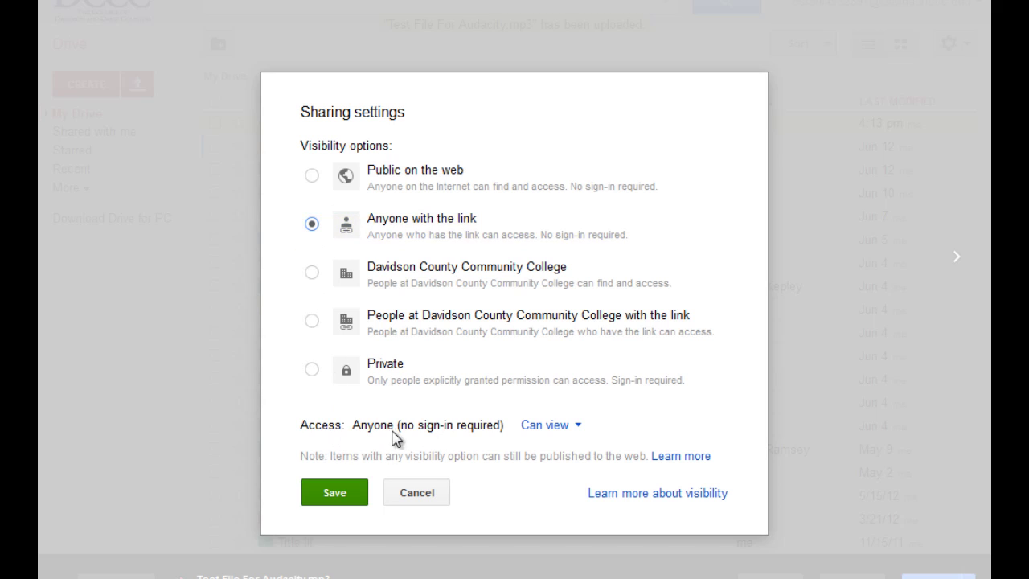
left_click(579, 430)
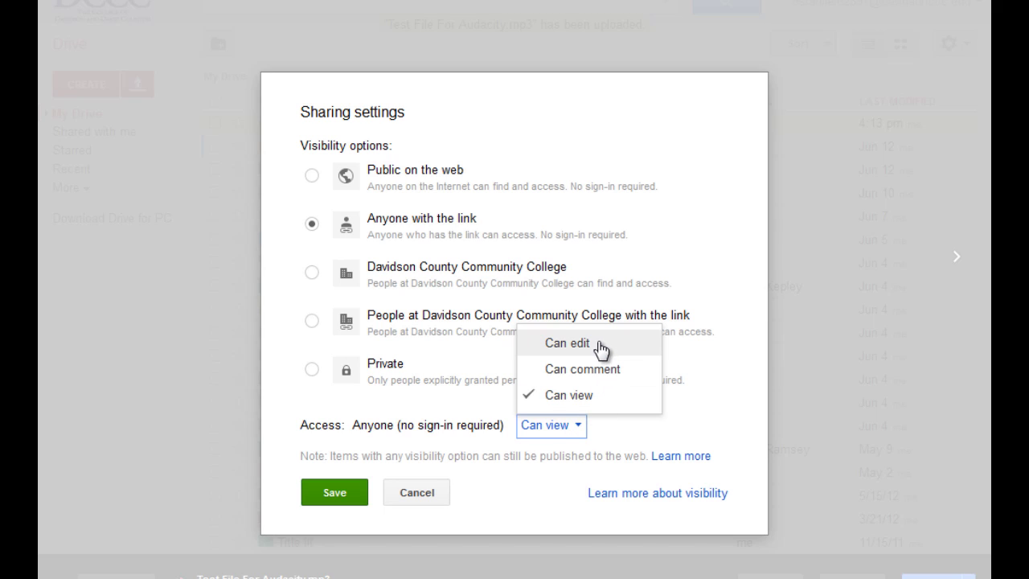
left_click(597, 405)
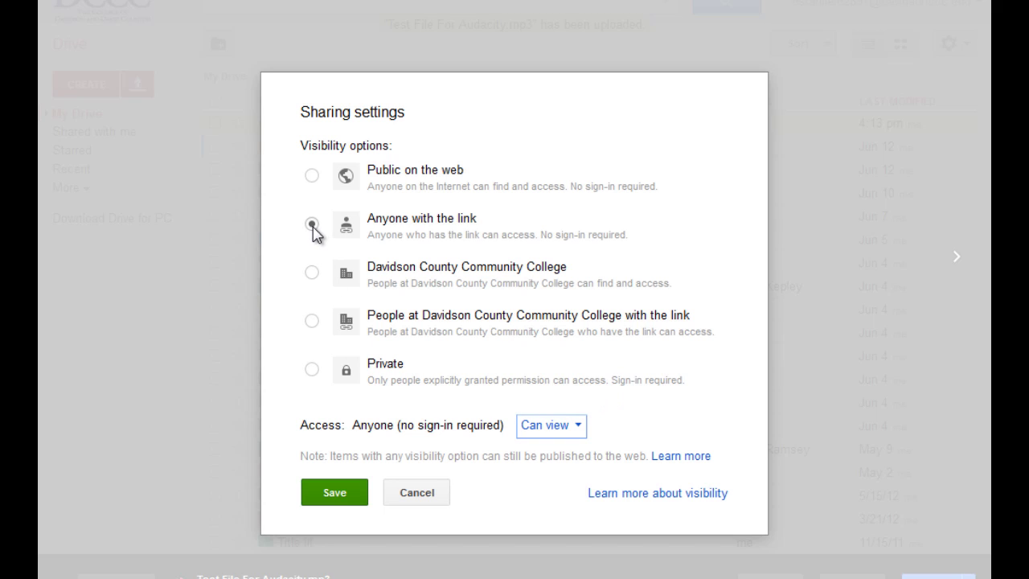
- Save the view-only link sharing and copy the share link
left_click(340, 494)
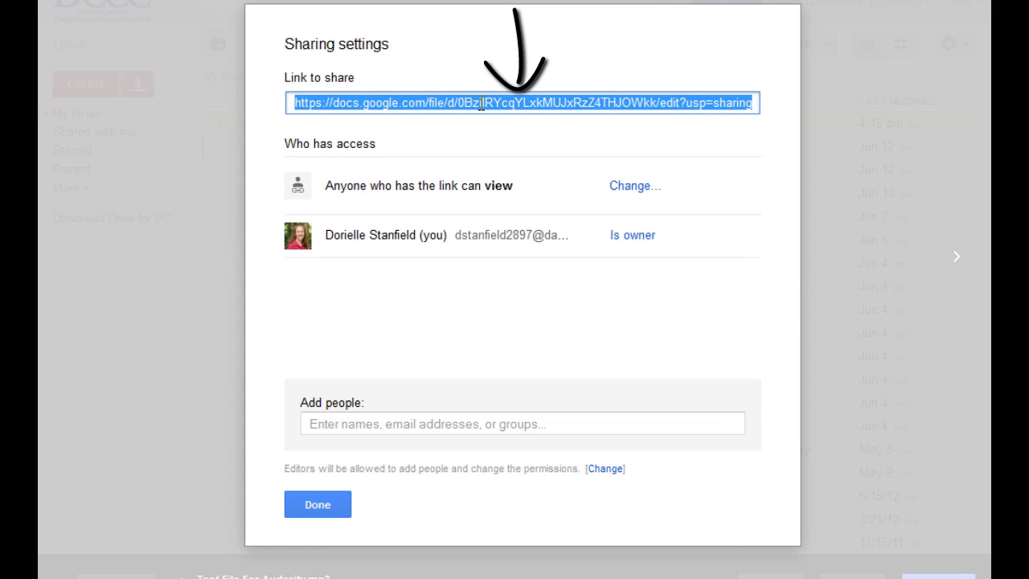
right_click(499, 109)
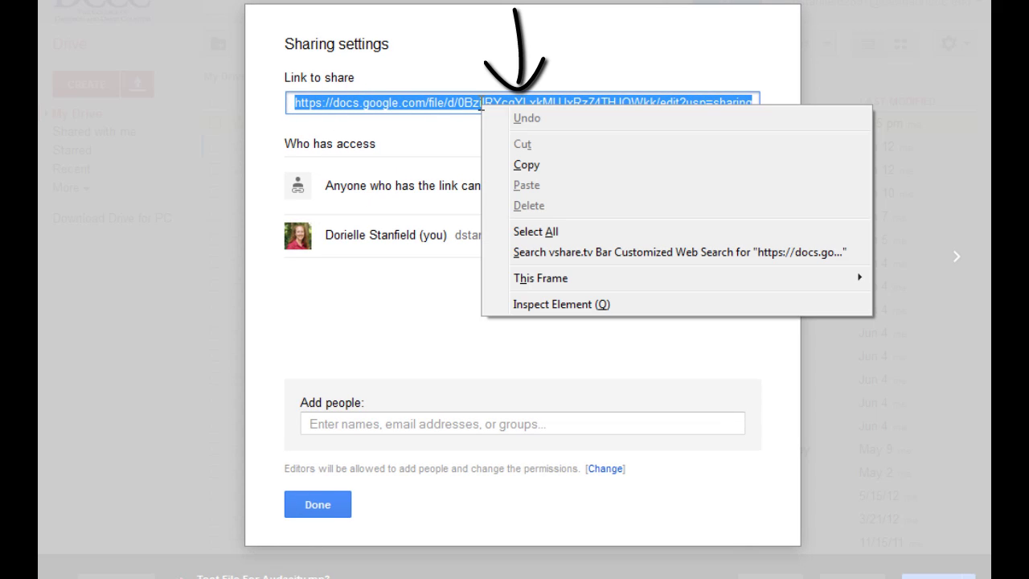
left_click(531, 165)
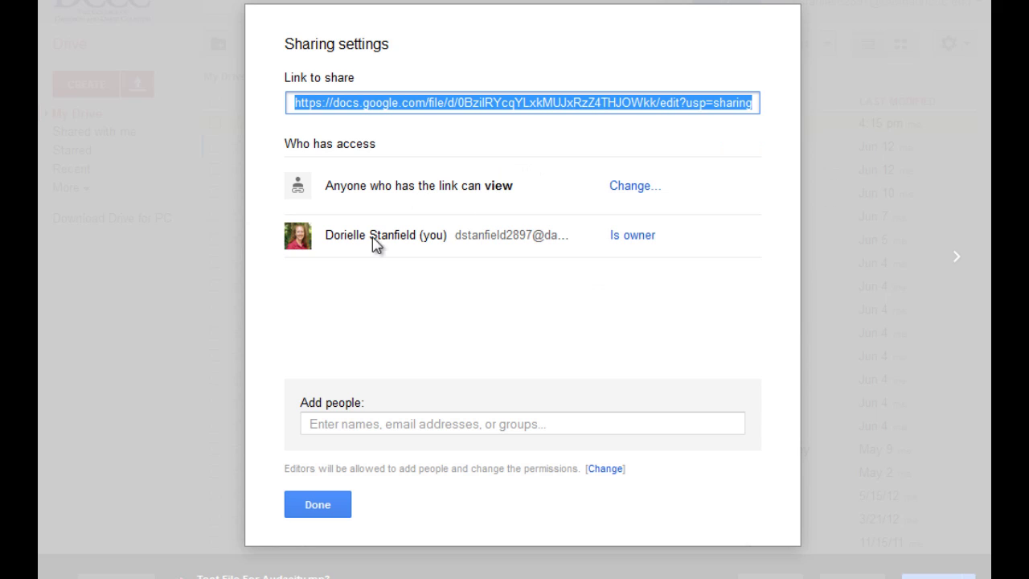